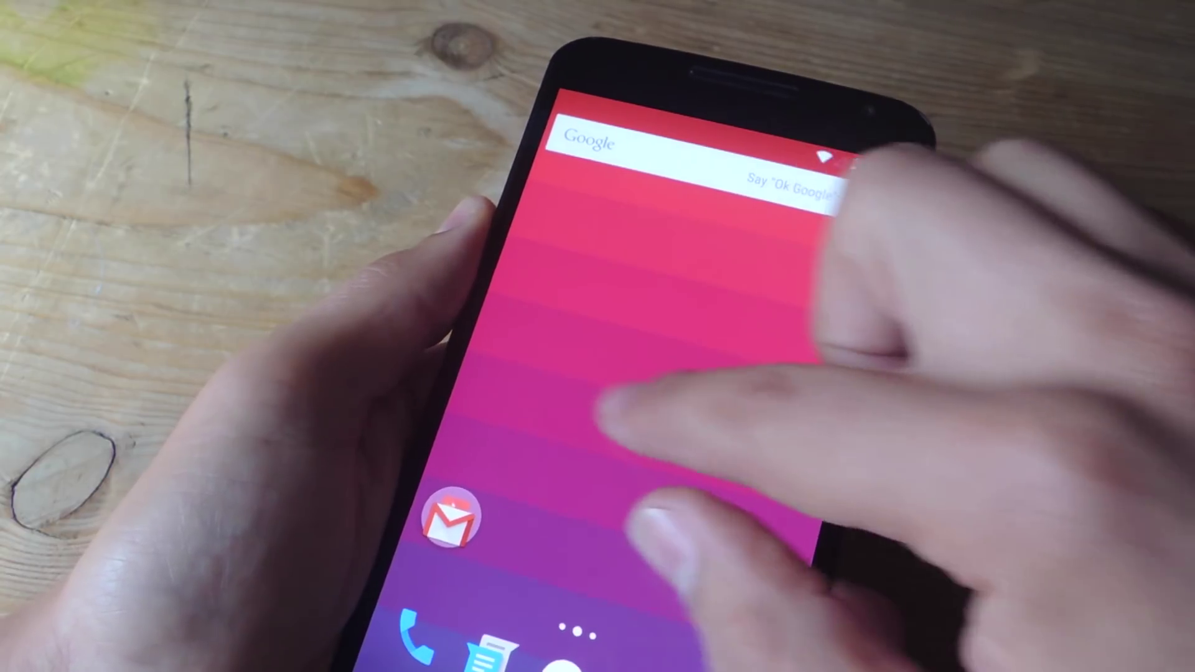
# Step: Swipe to the Google Now feed and back, and open and close Google search
pyautogui.moveTo(613, 414); pyautogui.dragTo(841, 402)
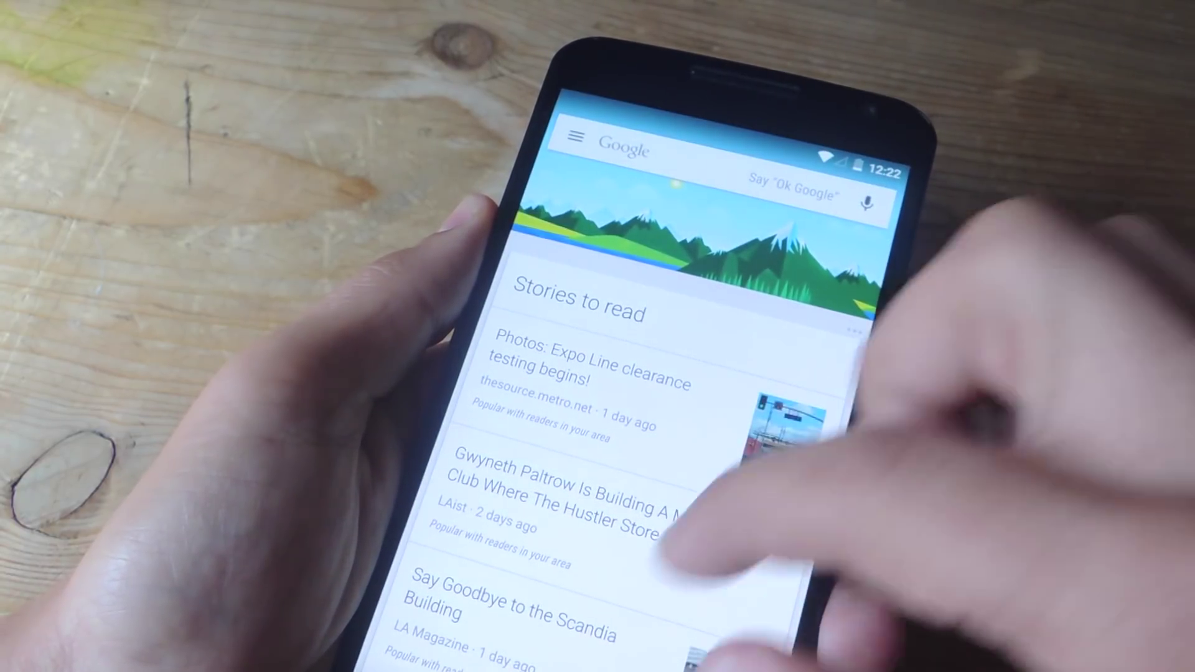
pyautogui.scroll(-3, 691, 486)
pyautogui.scroll(-2, 746, 420)
pyautogui.moveTo(718, 397); pyautogui.dragTo(542, 373)
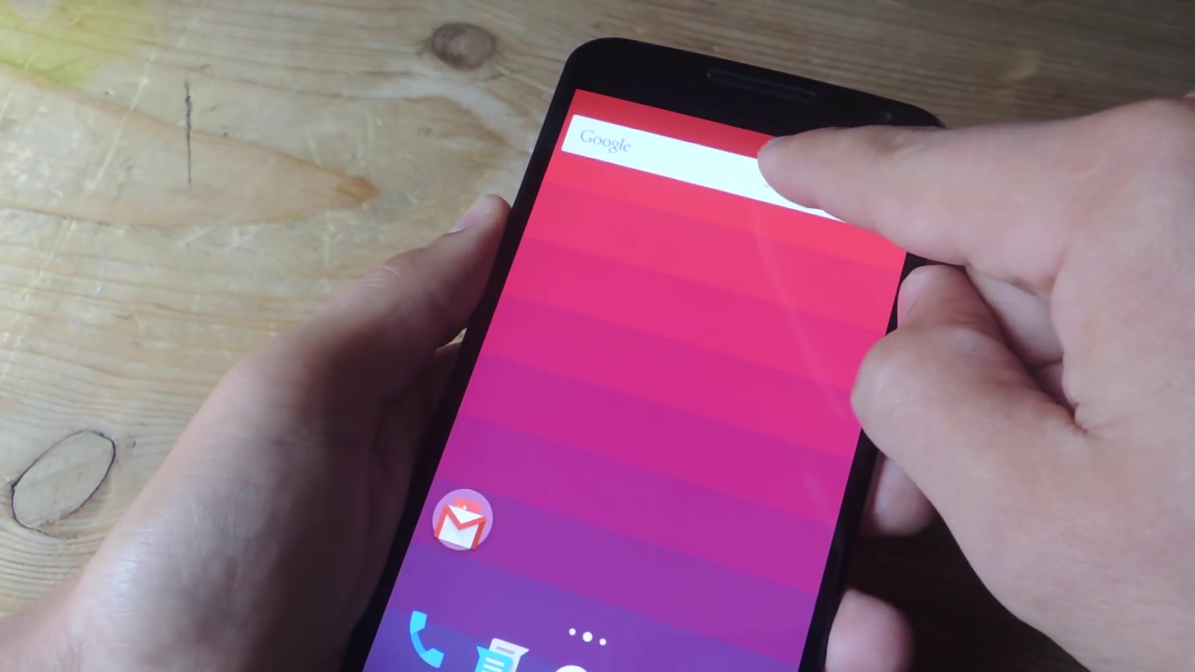
pyautogui.click(746, 168)
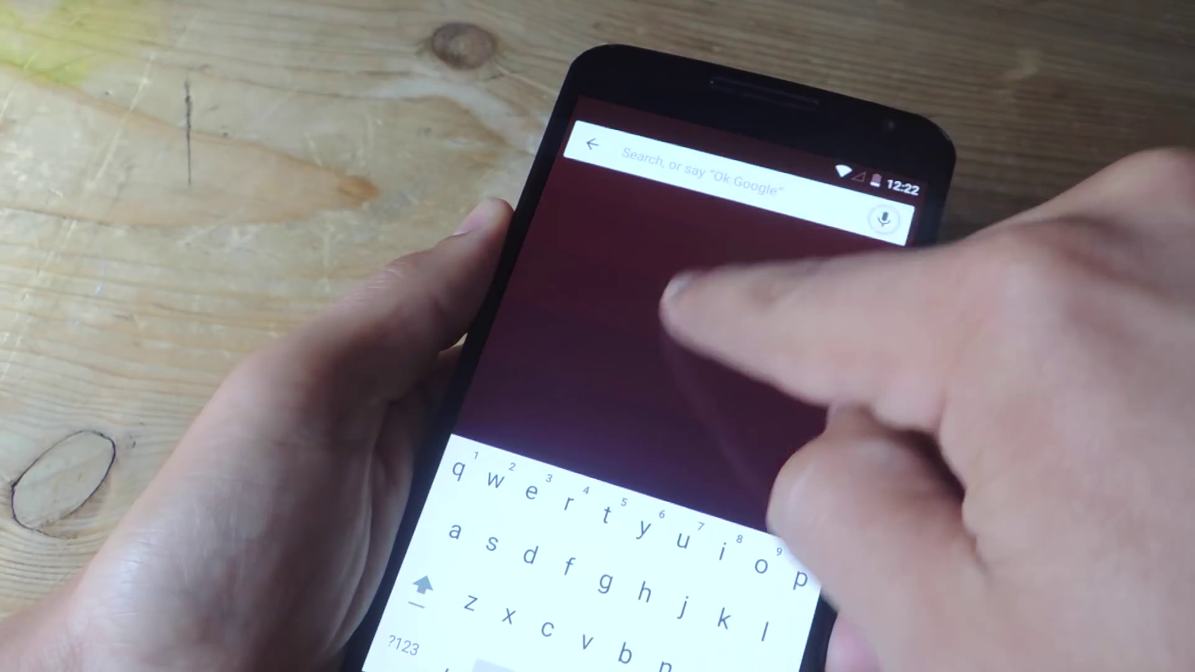
pyautogui.click(706, 268)
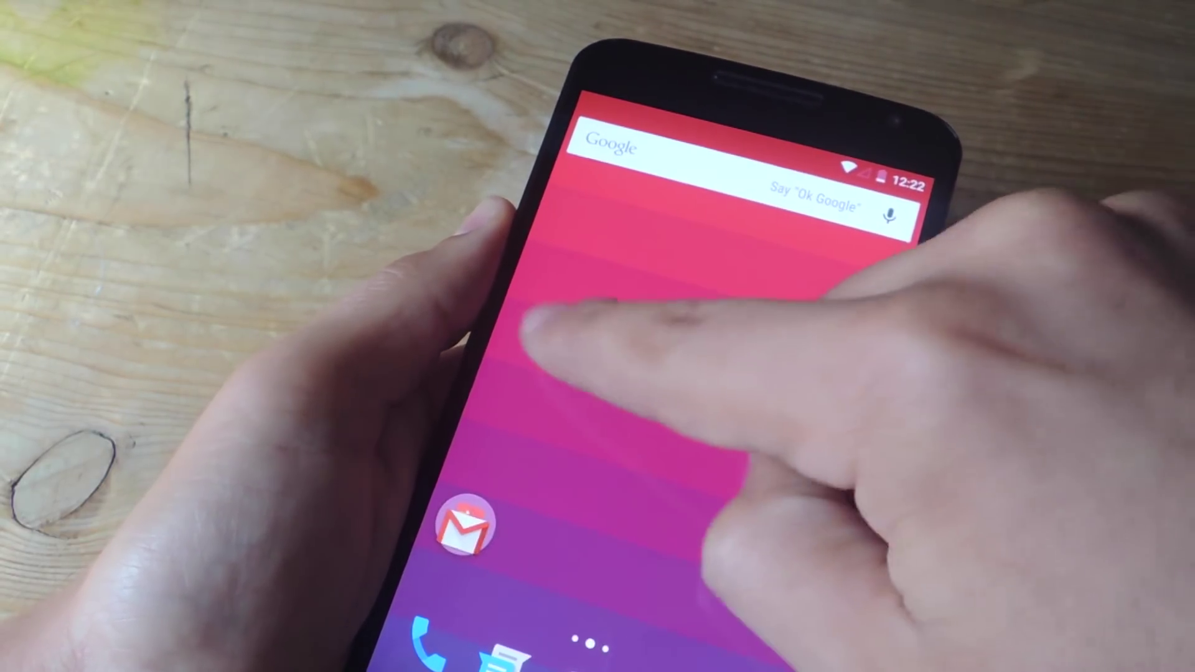
pyautogui.moveTo(534, 319); pyautogui.dragTo(841, 336)
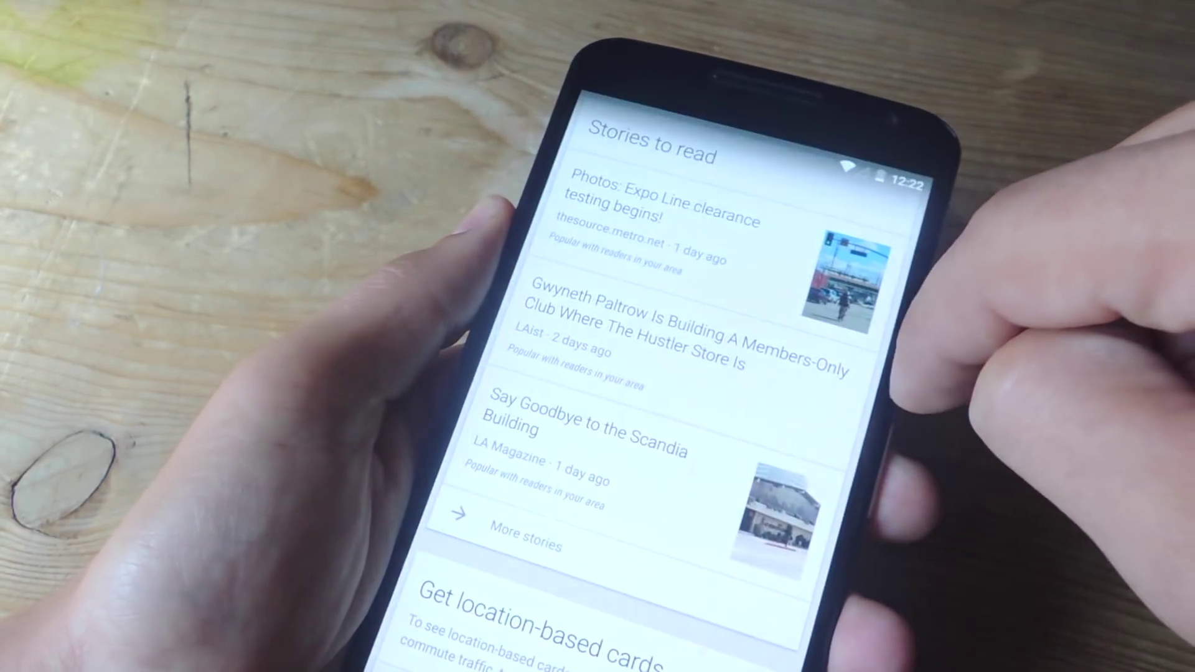
pyautogui.scroll(3, 654, 420)
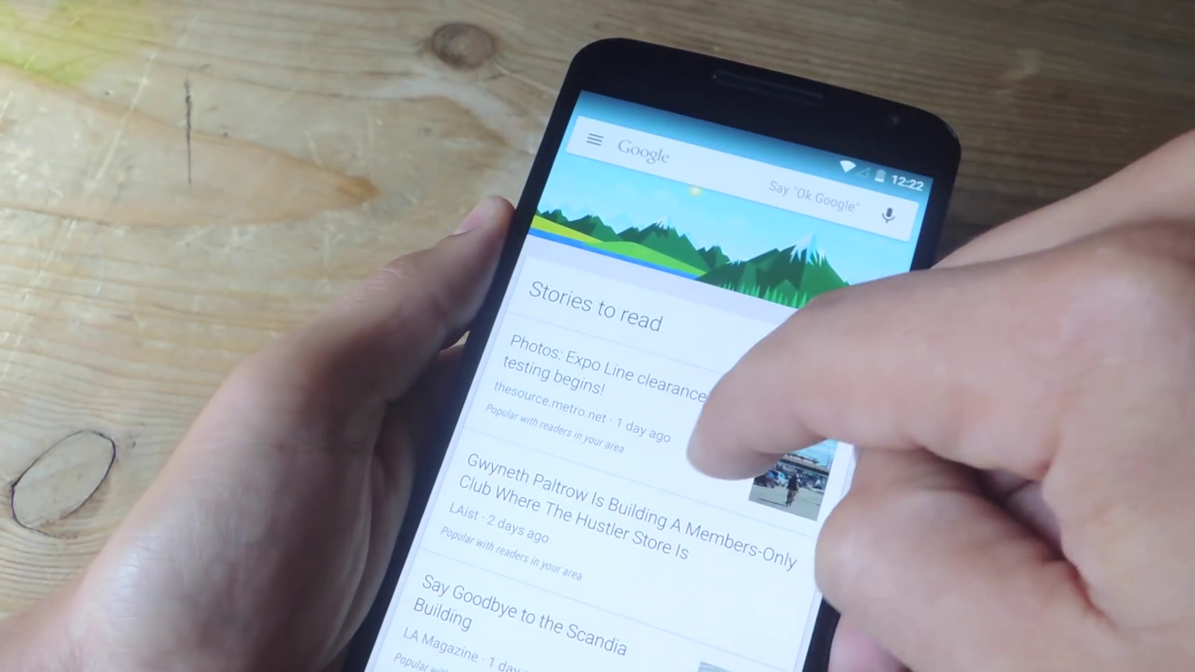
pyautogui.moveTo(597, 561); pyautogui.dragTo(448, 411)
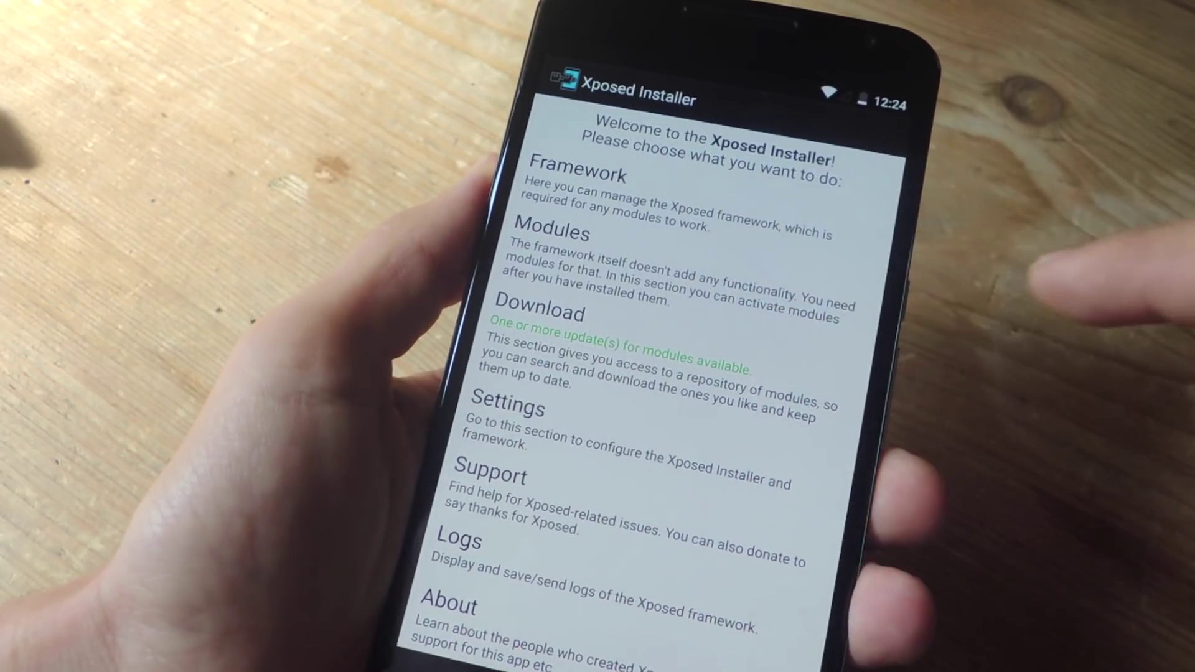
# Step: Check Xposed GEL Settings is ticked under Modules, then choose from the installer's section dropdown
pyautogui.click(551, 233)
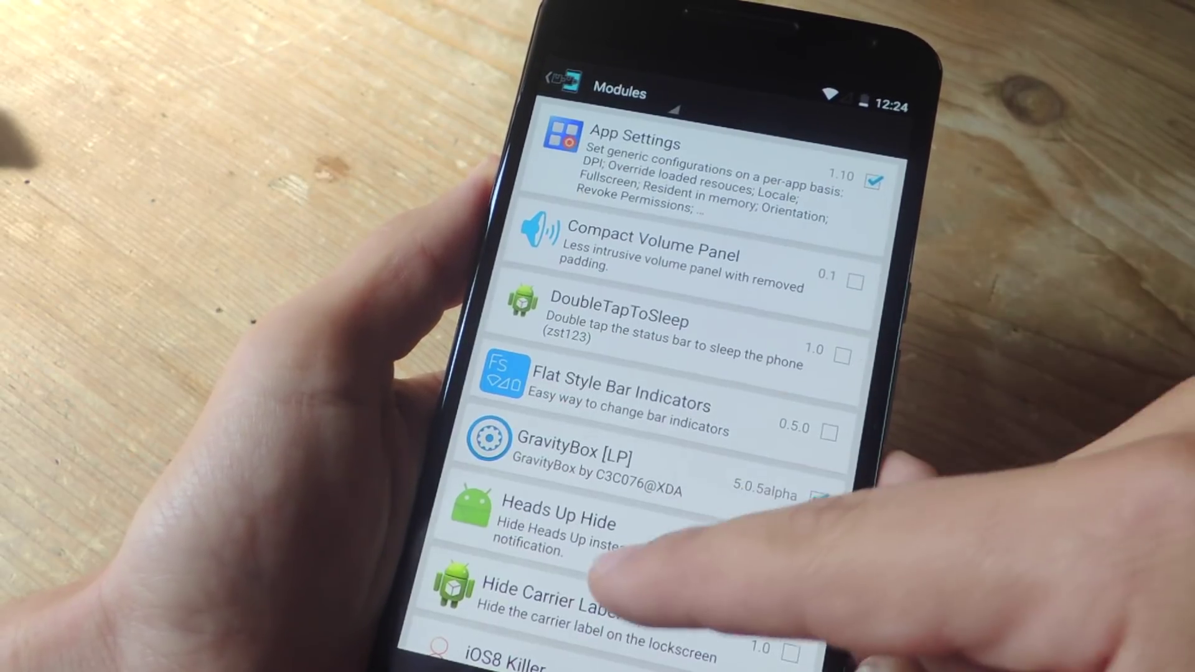
pyautogui.scroll(-10, 644, 462)
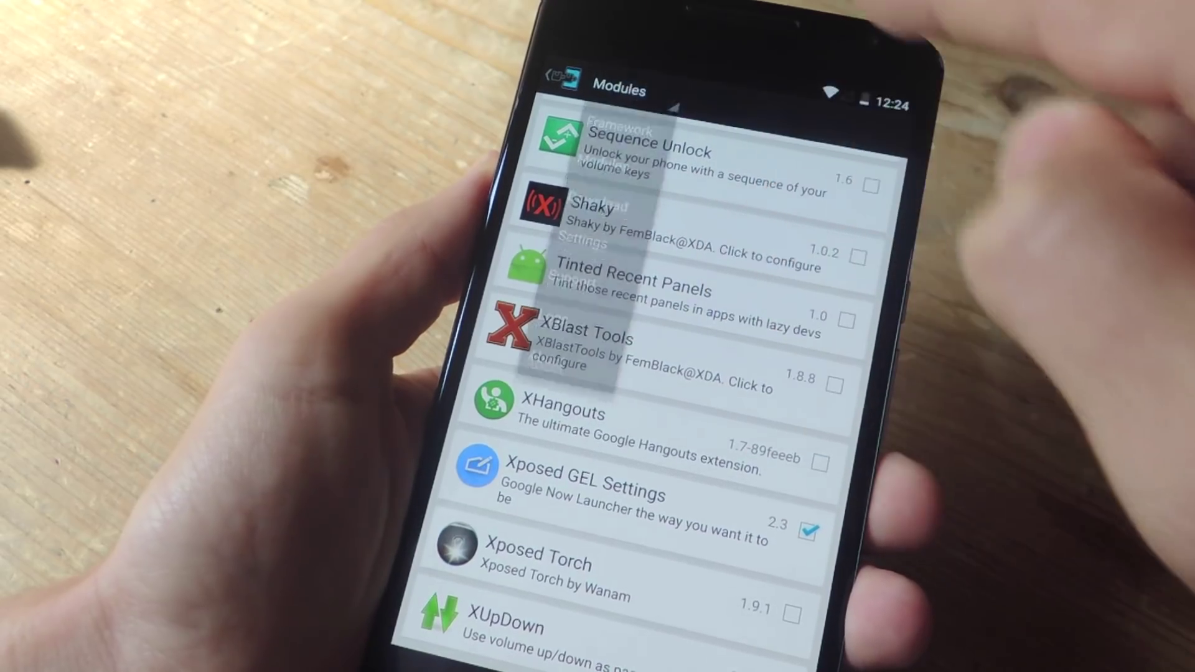
pyautogui.click(611, 91)
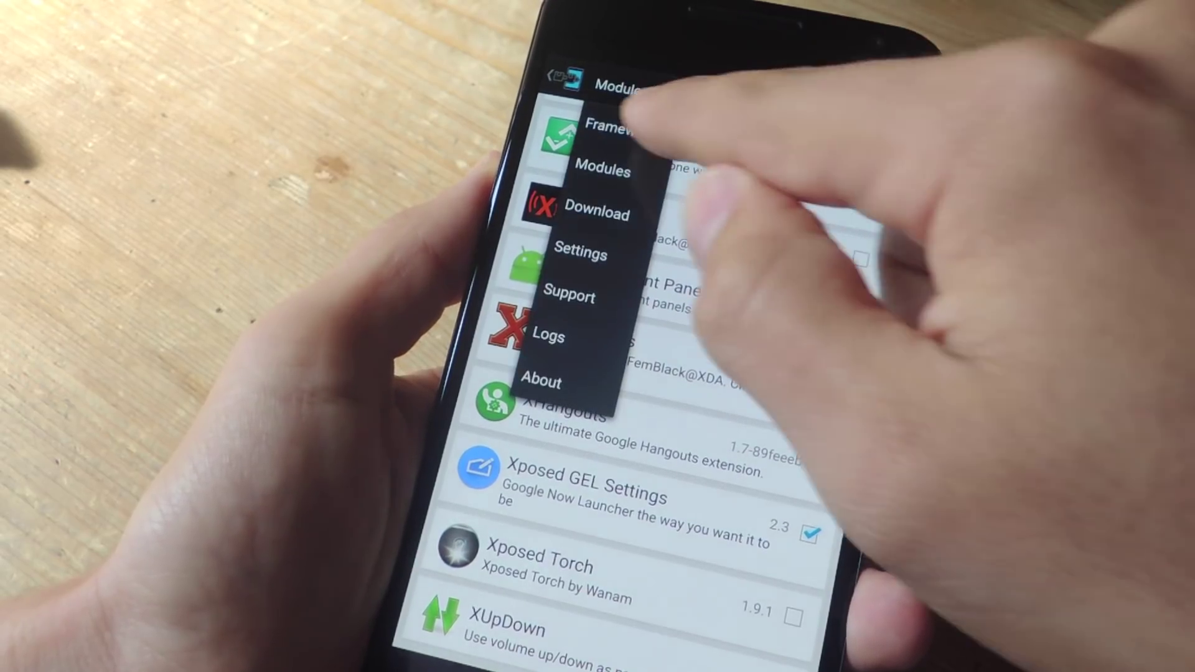
pyautogui.click(616, 125)
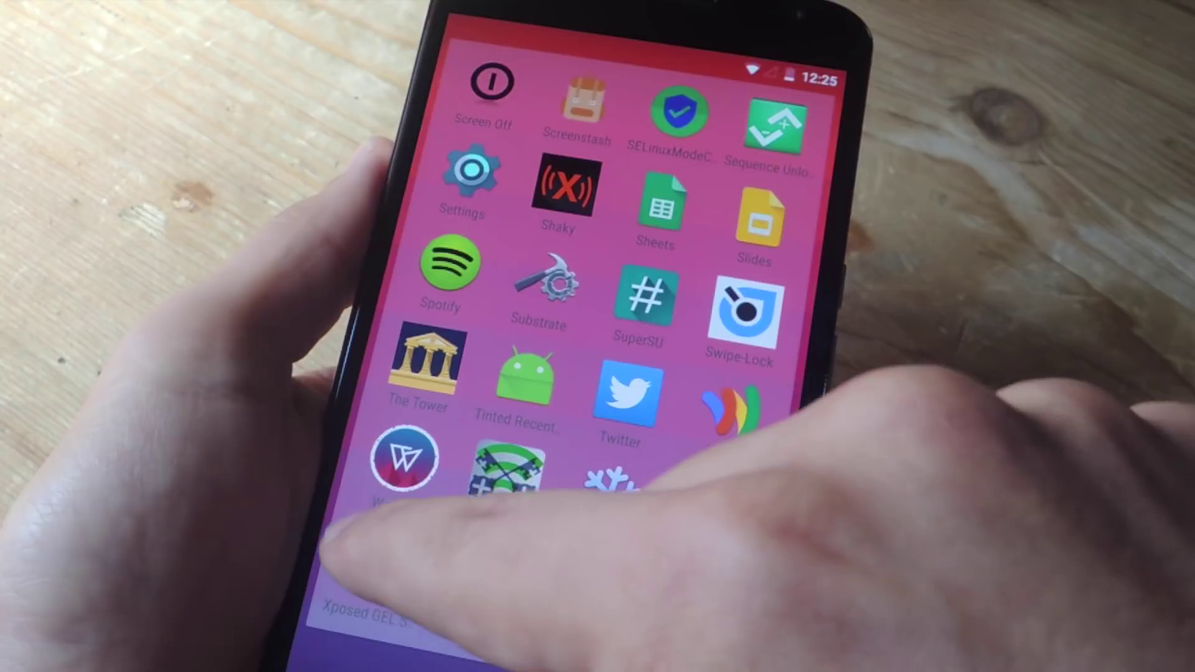
# Step: Turn on search bar hiding in XGELS Google Search Bar settings
pyautogui.click(379, 560)
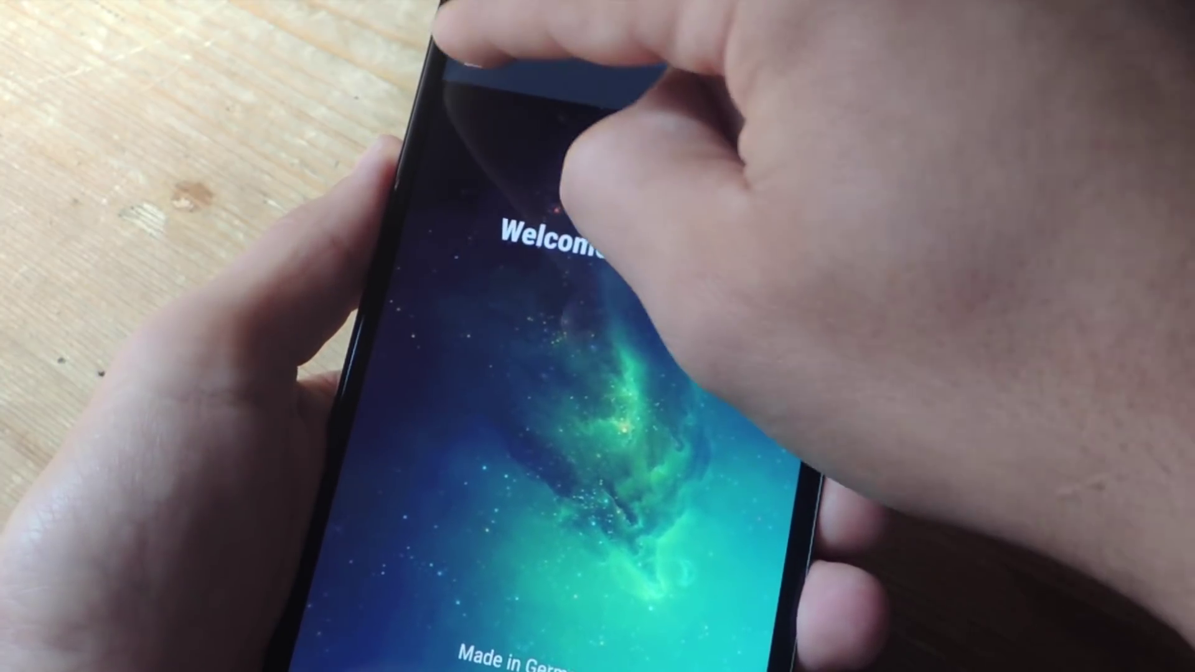
pyautogui.click(466, 64)
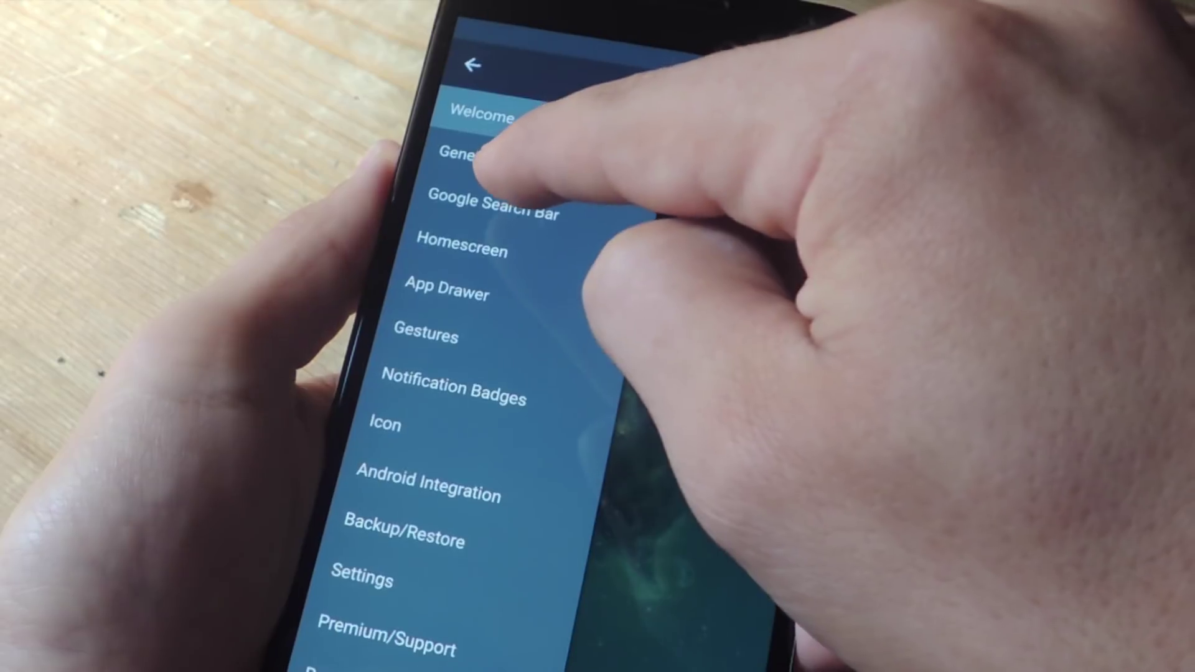
pyautogui.click(494, 203)
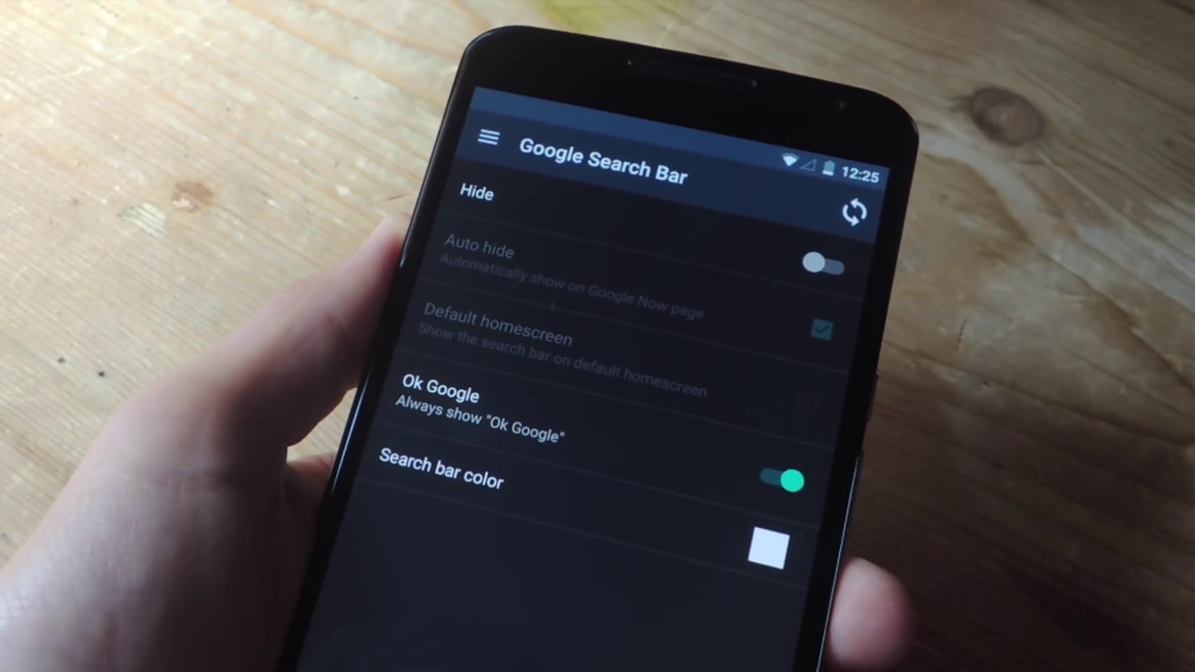
pyautogui.click(816, 206)
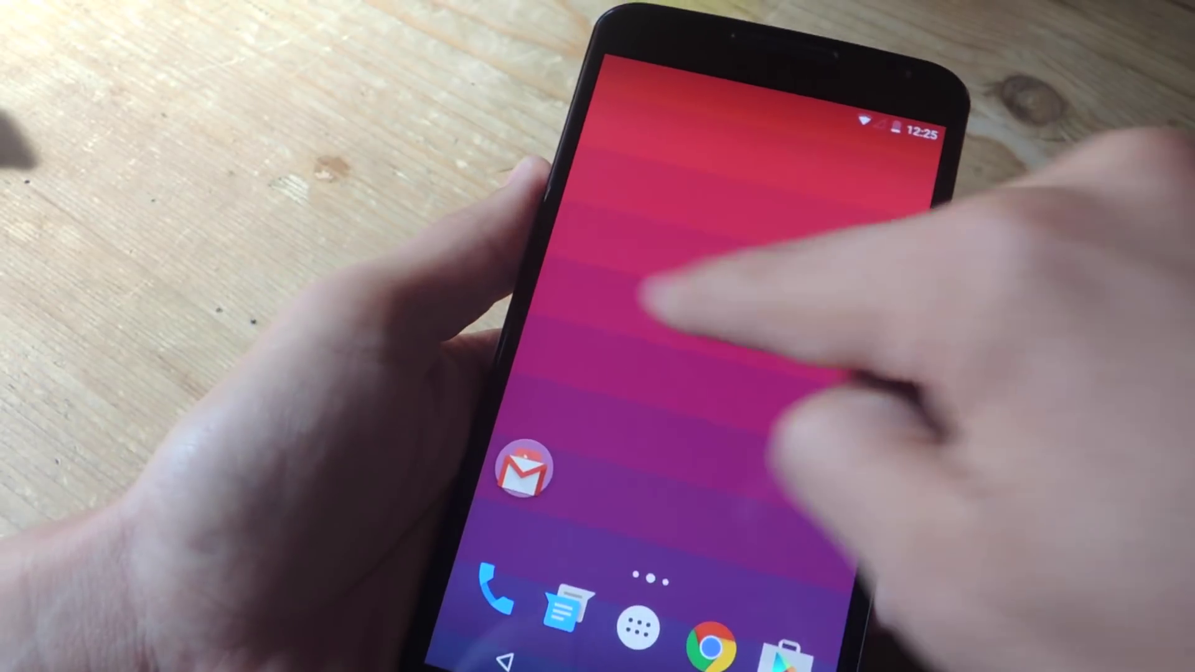
# Step: Check the search bar on the Google Now feed, then switch Auto hide back off
pyautogui.moveTo(640, 293); pyautogui.dragTo(840, 308)
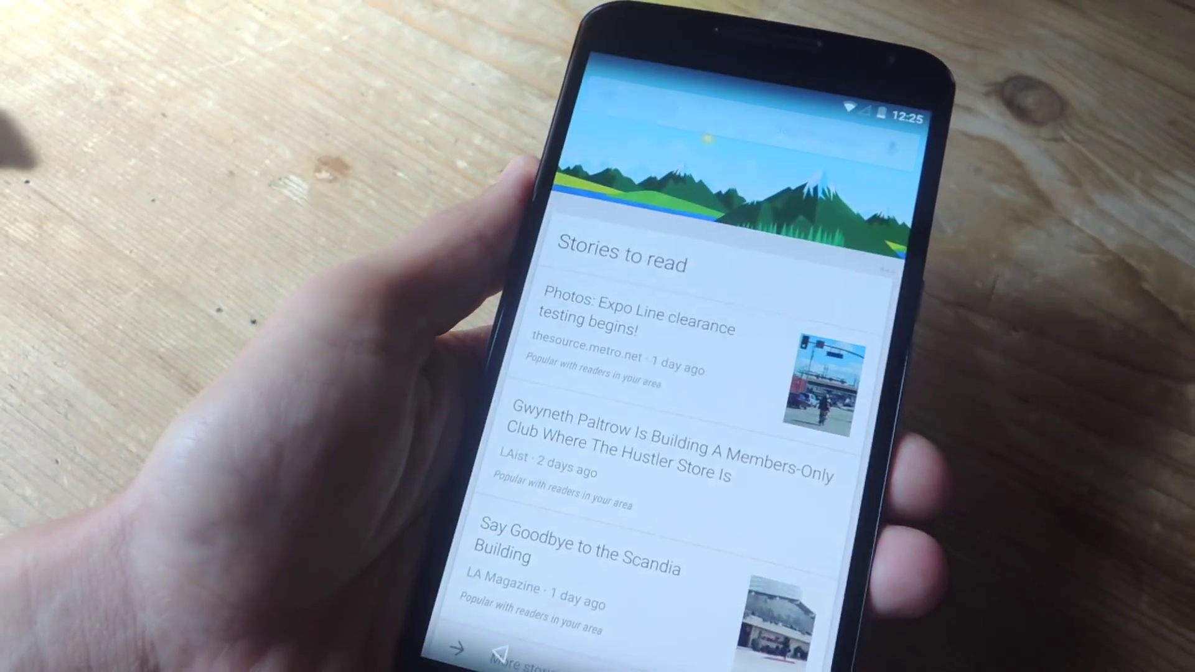
pyautogui.moveTo(827, 347); pyautogui.dragTo(587, 333)
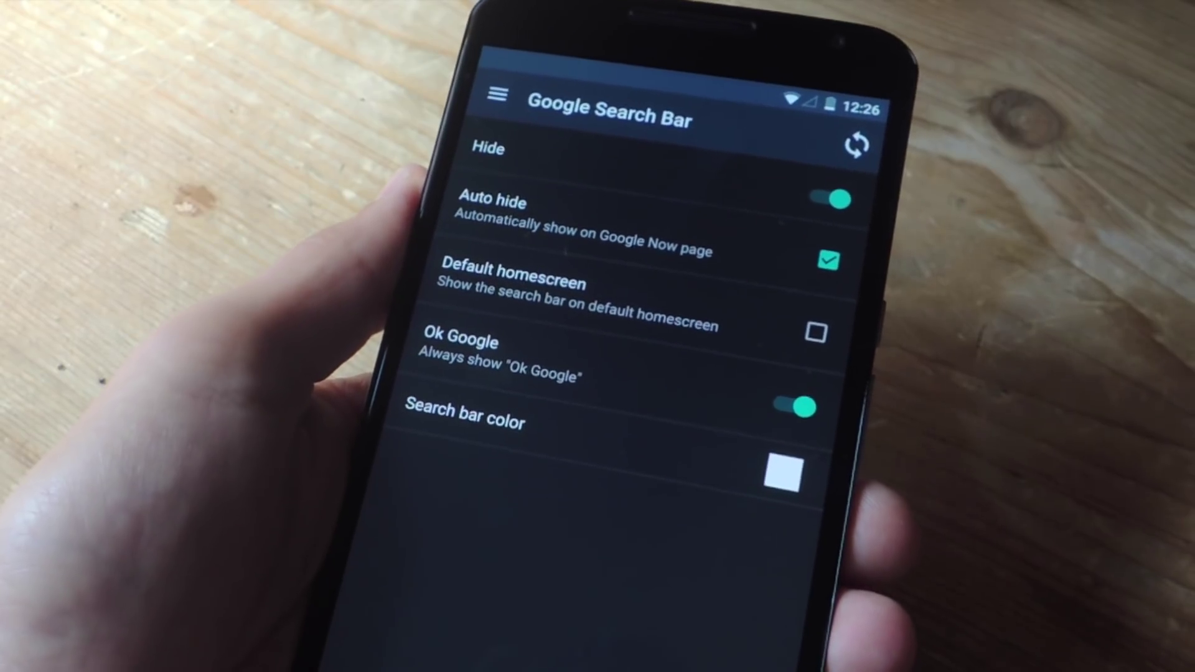
pyautogui.click(830, 197)
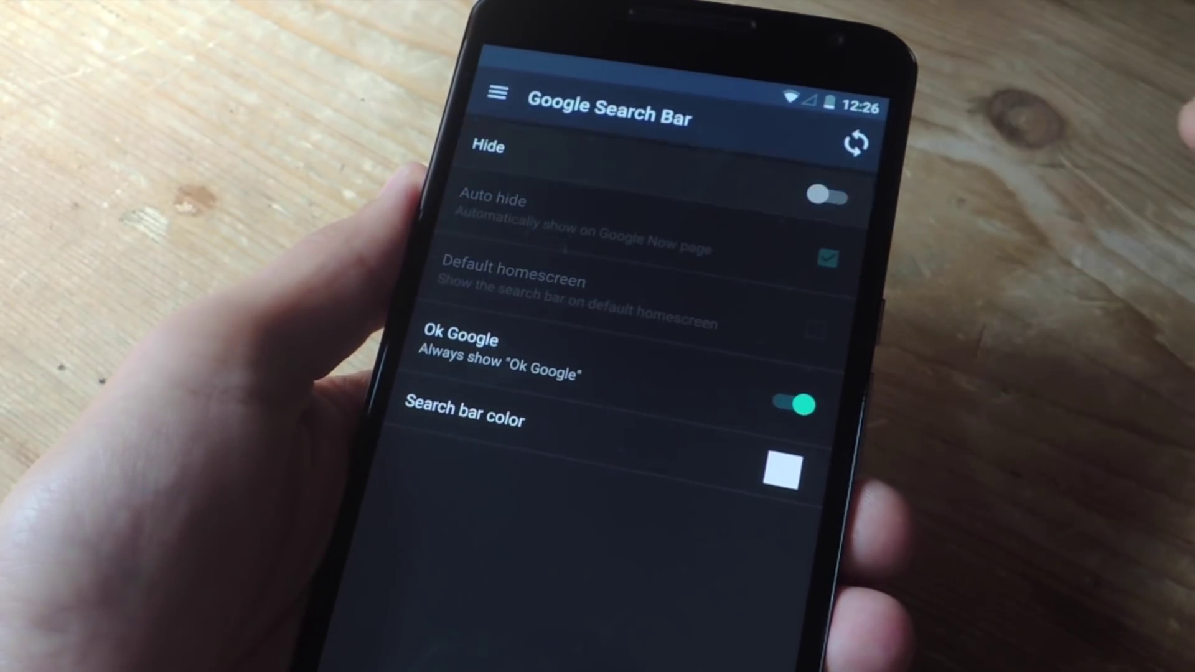
# Step: Set the search bar color to a partly transparent blue
pyautogui.click(782, 471)
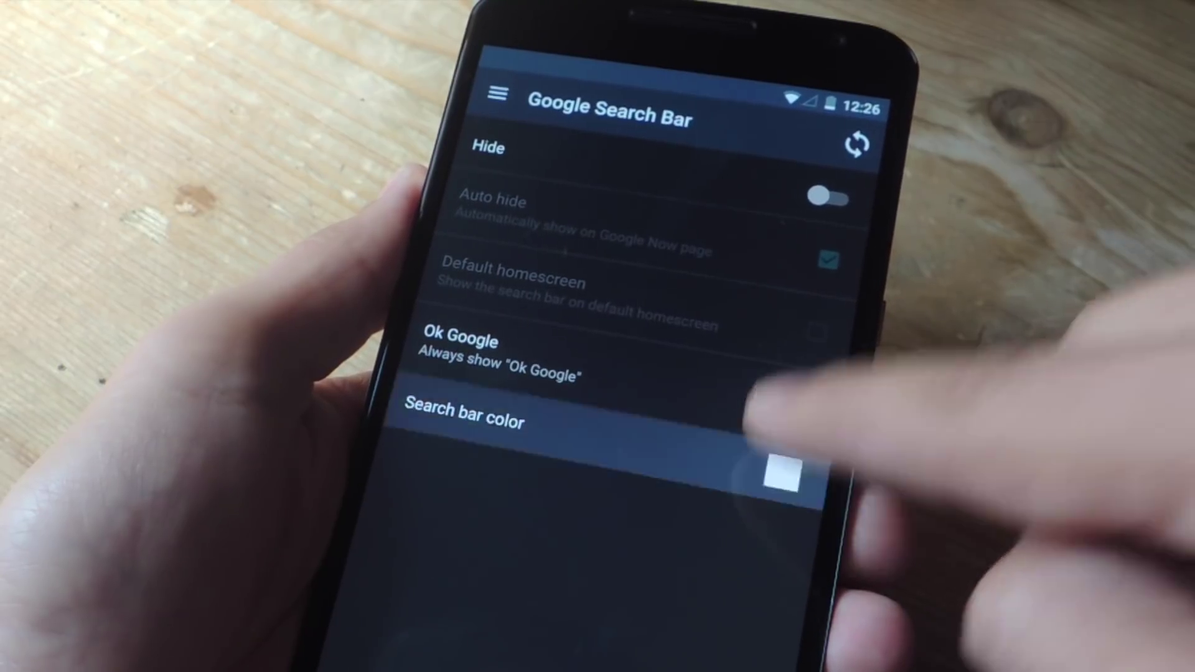
pyautogui.moveTo(667, 347); pyautogui.dragTo(763, 350)
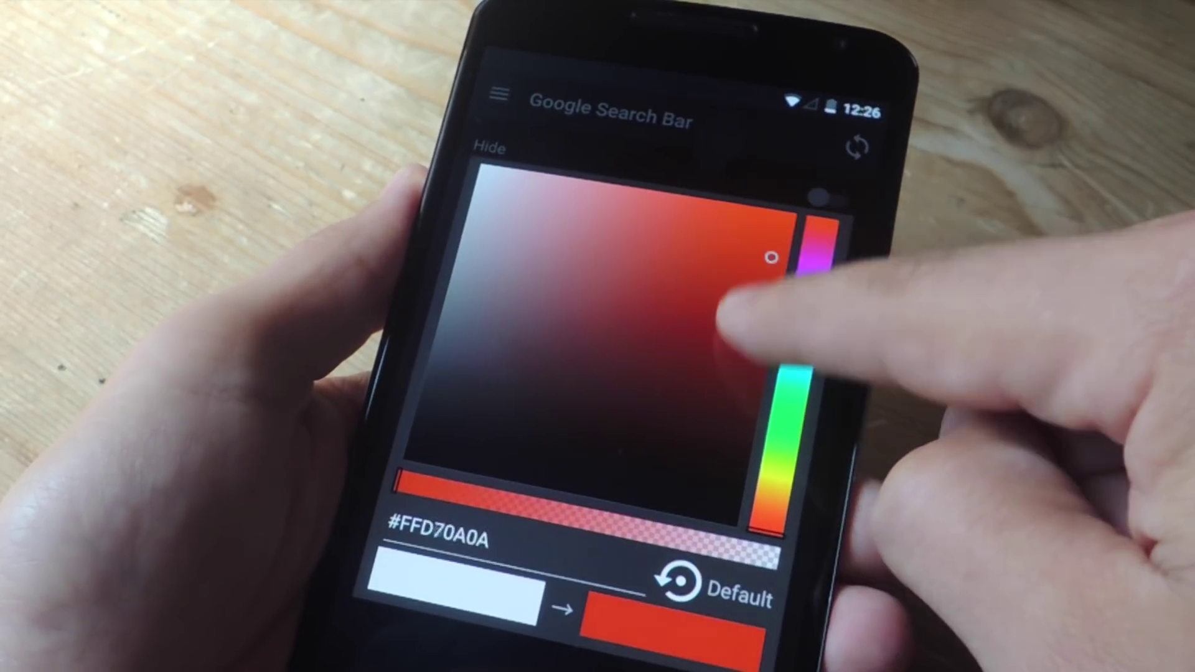
pyautogui.click(808, 314)
pyautogui.click(453, 490)
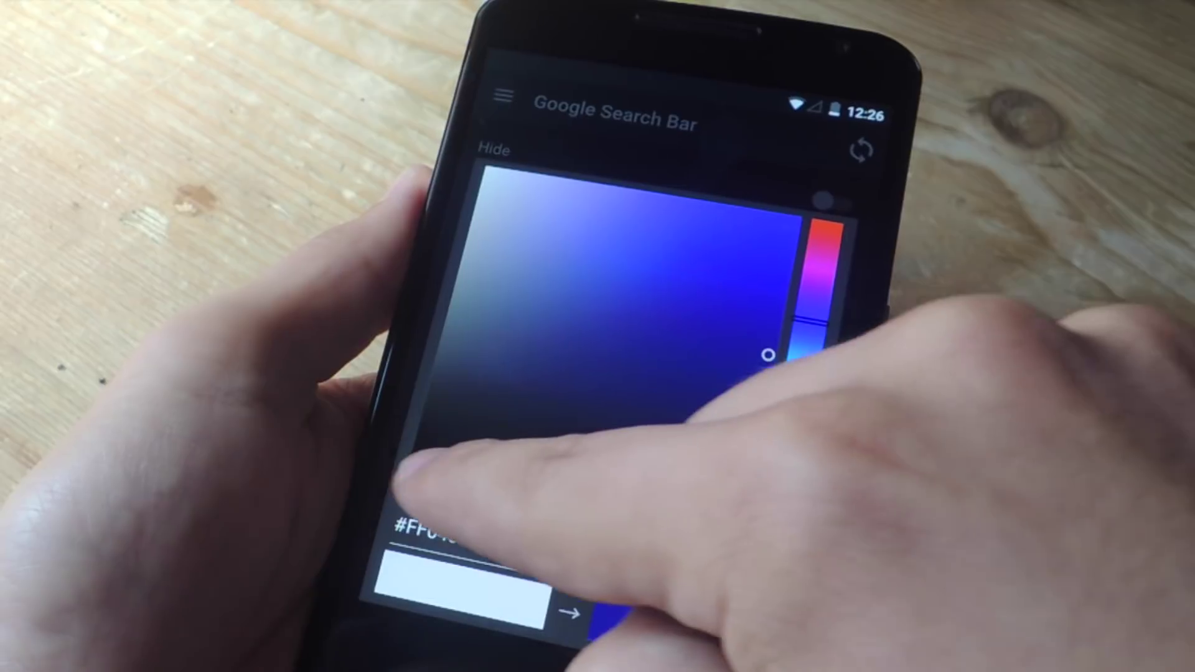
pyautogui.moveTo(485, 500); pyautogui.dragTo(537, 504)
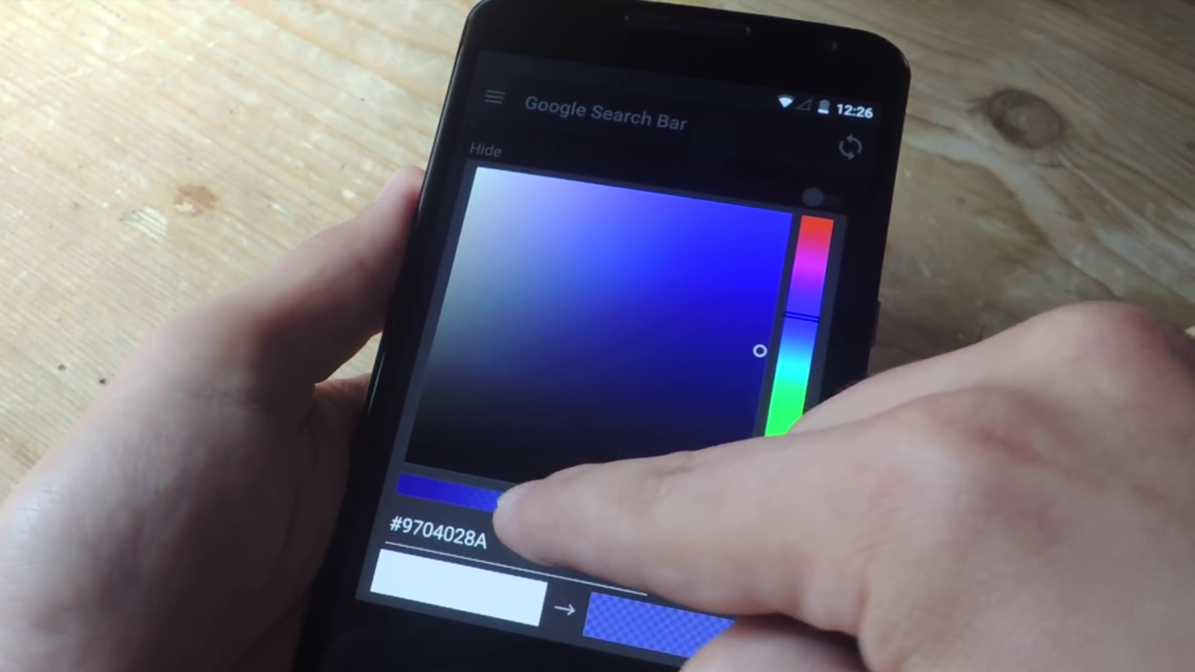
pyautogui.click(672, 621)
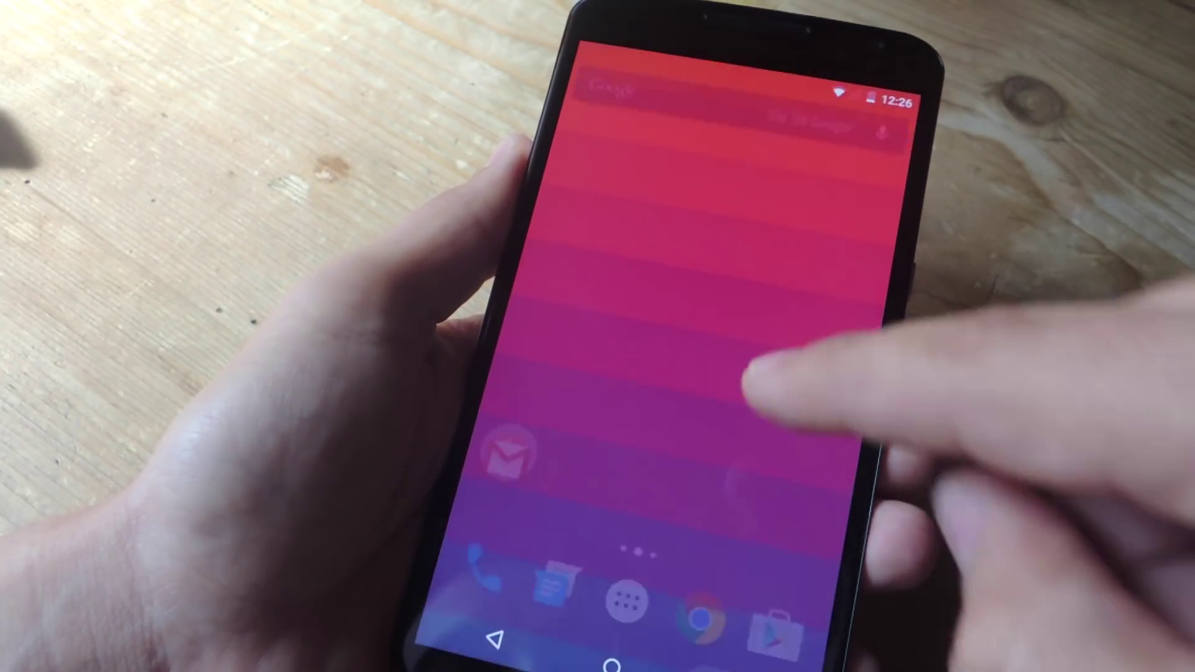
# Step: Make the search bar color fully transparent (alpha zero) and return to the home screen
pyautogui.moveTo(774, 411); pyautogui.dragTo(793, 355)
pyautogui.click(625, 471)
pyautogui.click(822, 346)
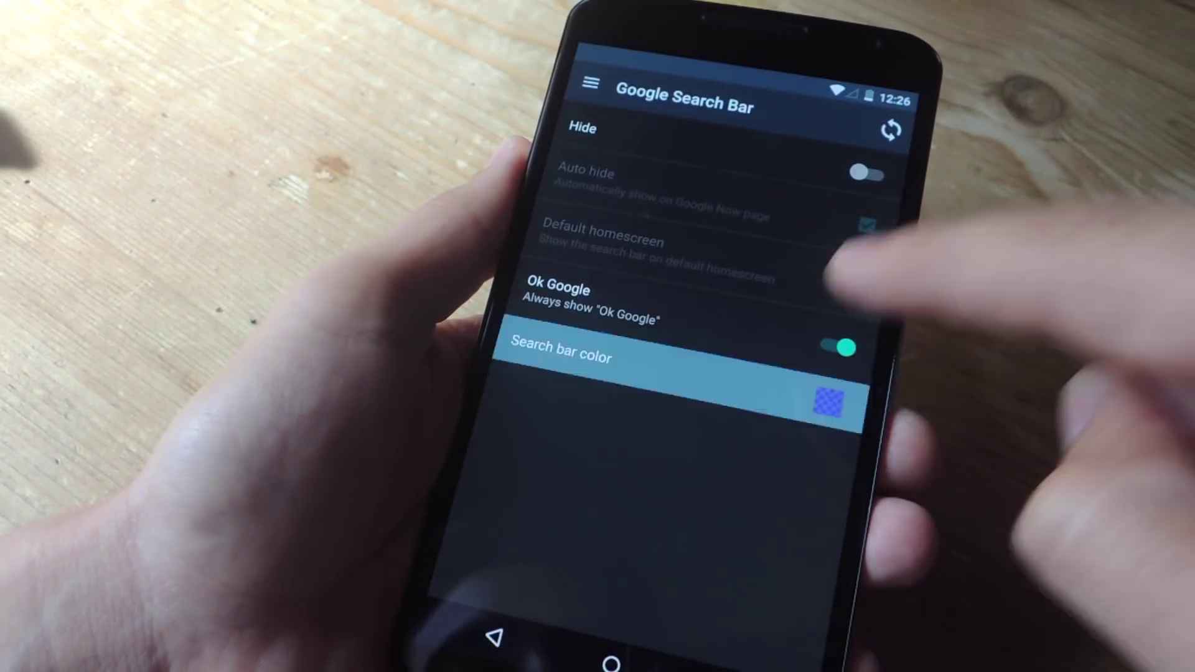
pyautogui.moveTo(654, 424); pyautogui.dragTo(840, 462)
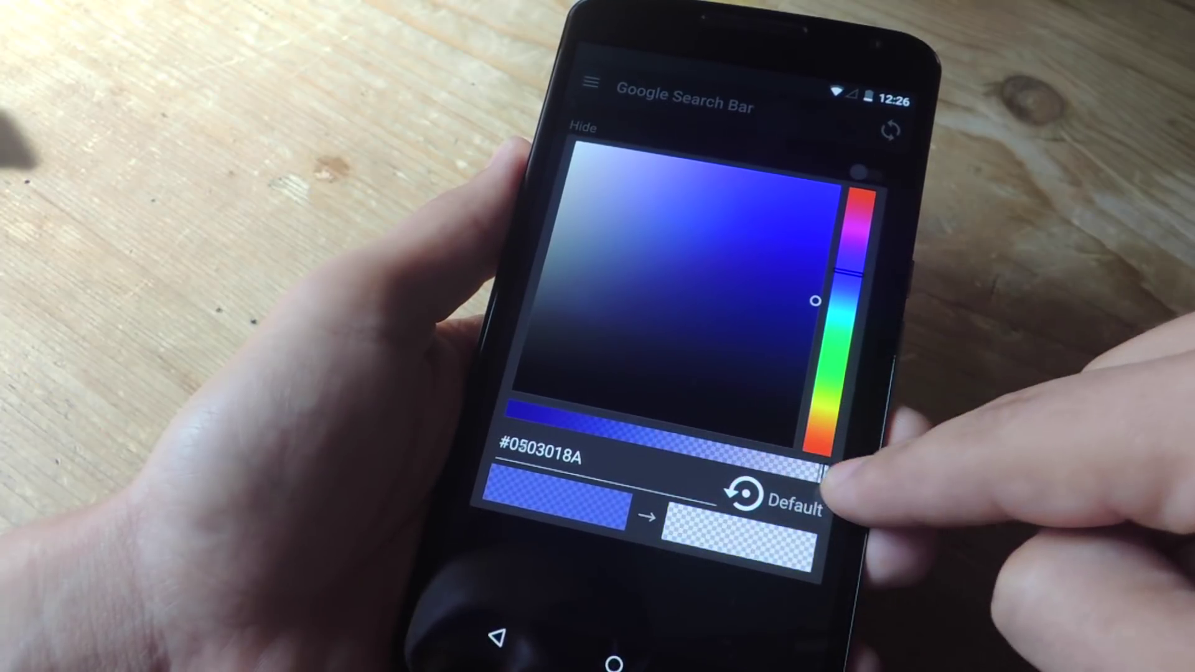
pyautogui.click(689, 524)
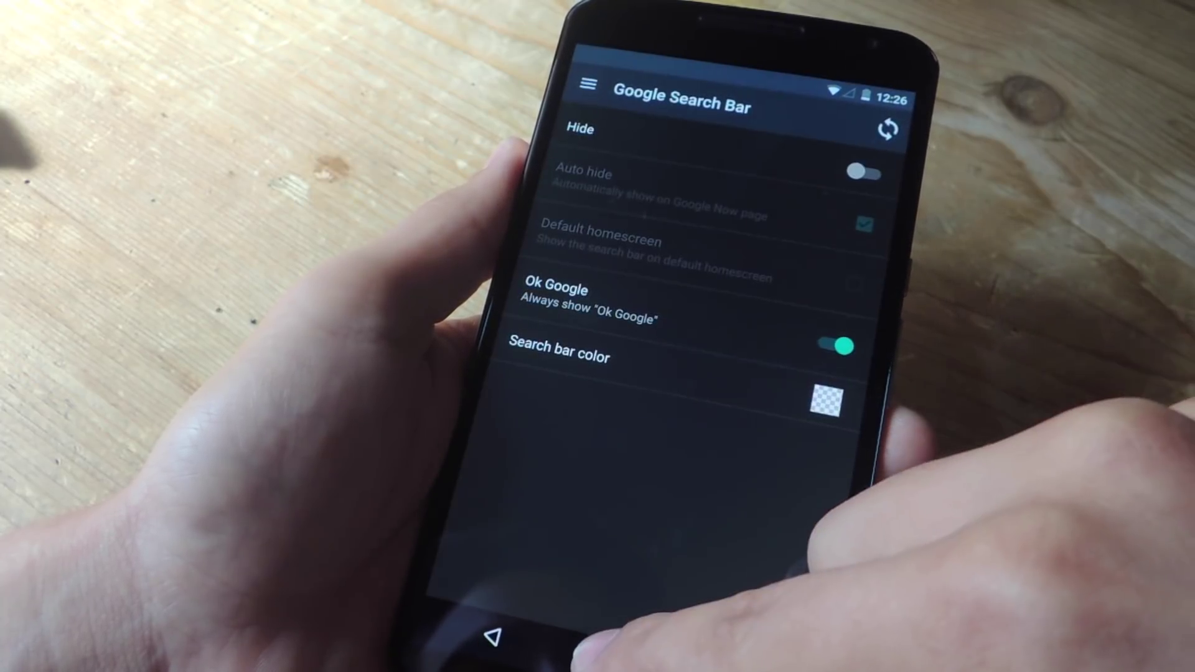
pyautogui.click(609, 664)
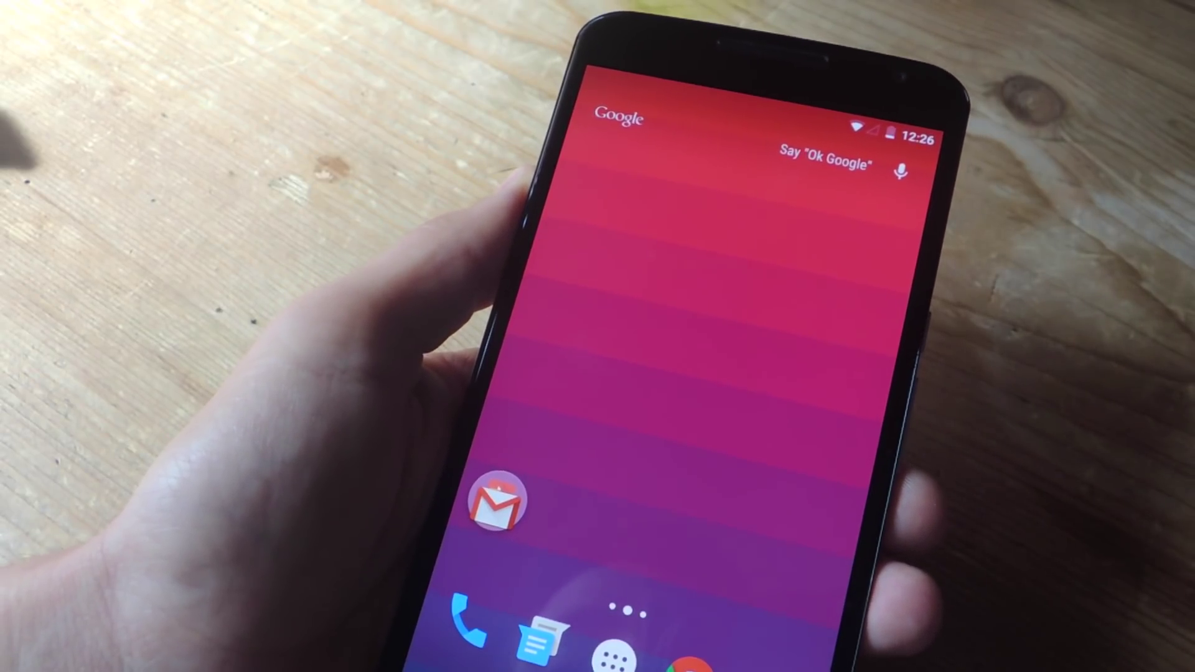
pyautogui.click(766, 140)
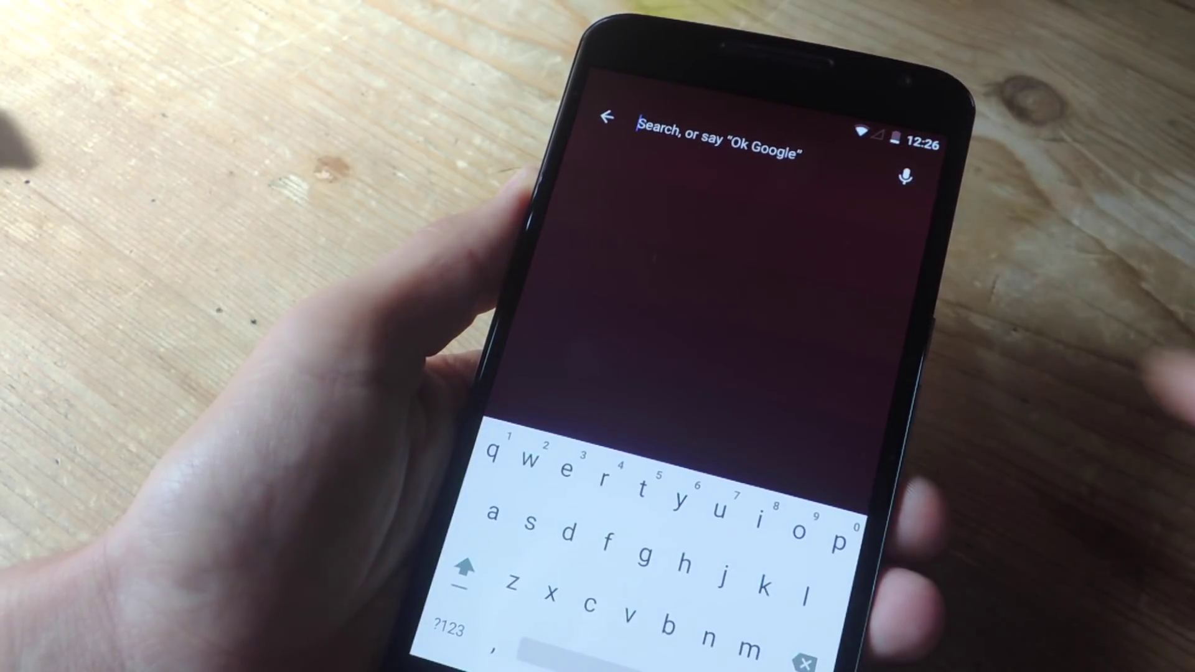
pyautogui.click(868, 308)
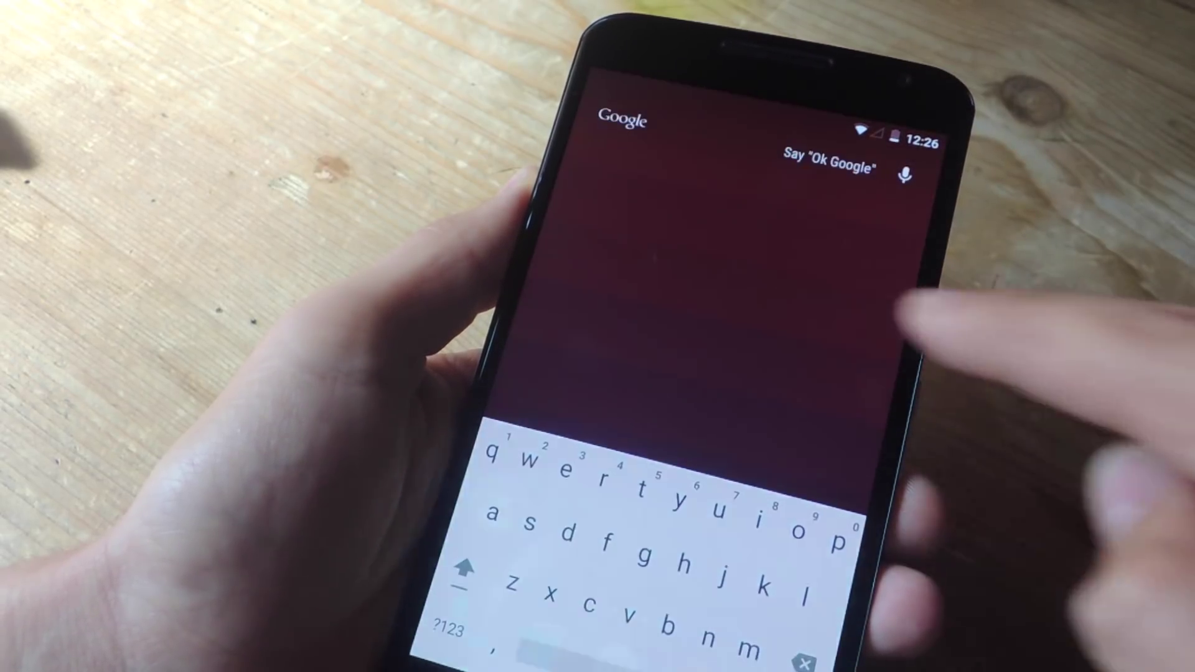